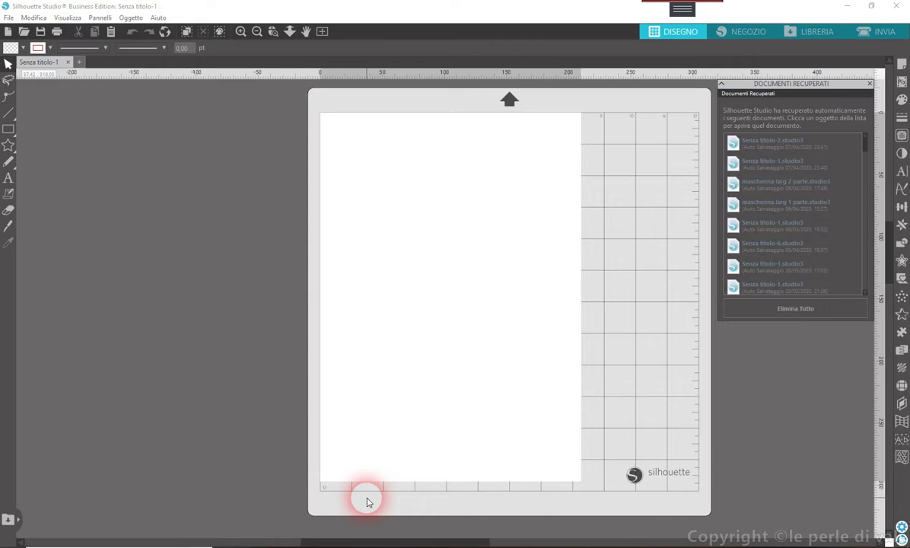
Step: Open the face shield template from the library's Download recenti folder in the design area
{"action": "left_click", "coordinate": [815, 32]}
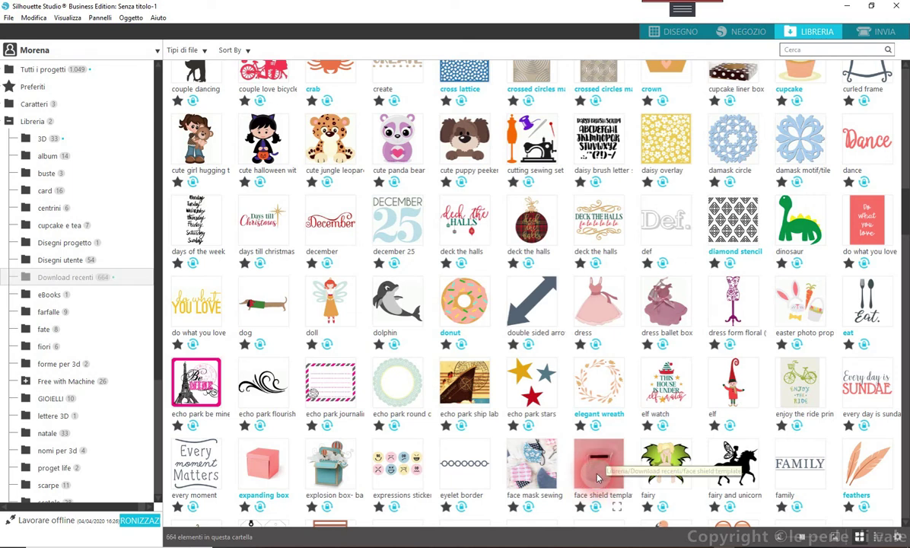
{"action": "left_click", "coordinate": [597, 477]}
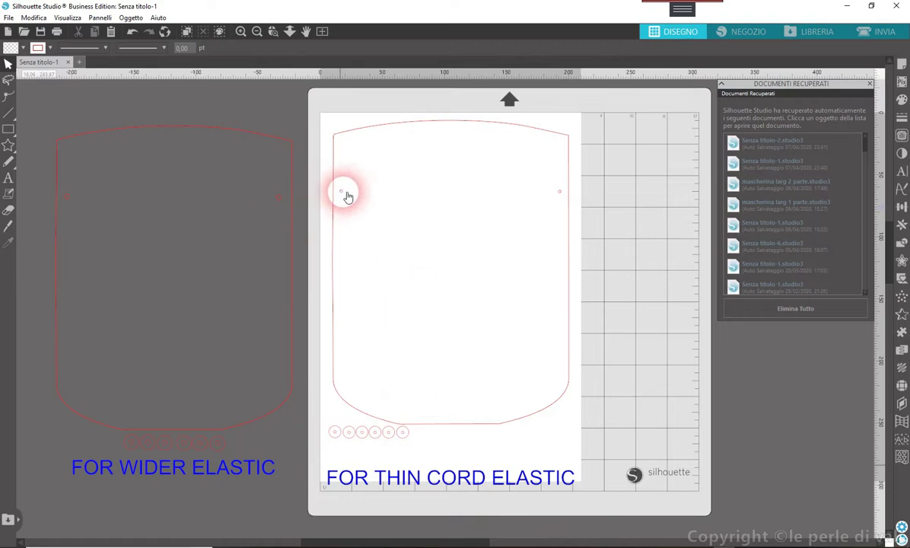
{"action": "key", "text": "super+d"}
{"action": "key", "text": "super+d"}
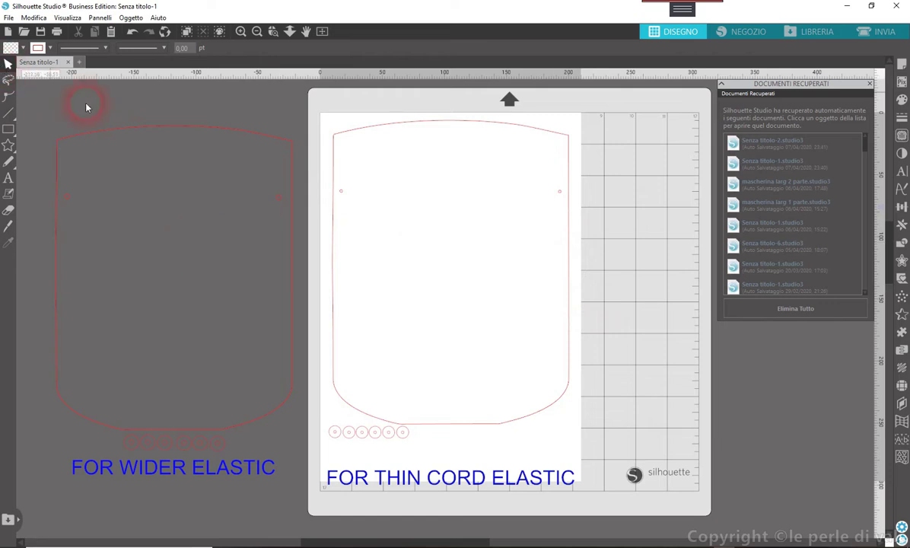
Step: Copy the grouped FOR WIDER ELASTIC face shield design and paste it into a new document
{"action": "left_click", "coordinate": [241, 248]}
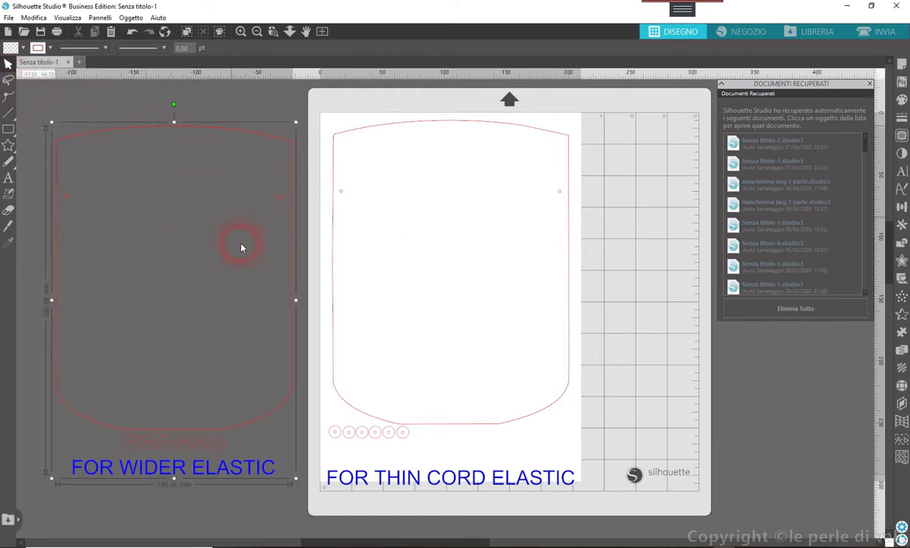
{"action": "right_click", "coordinate": [190, 330]}
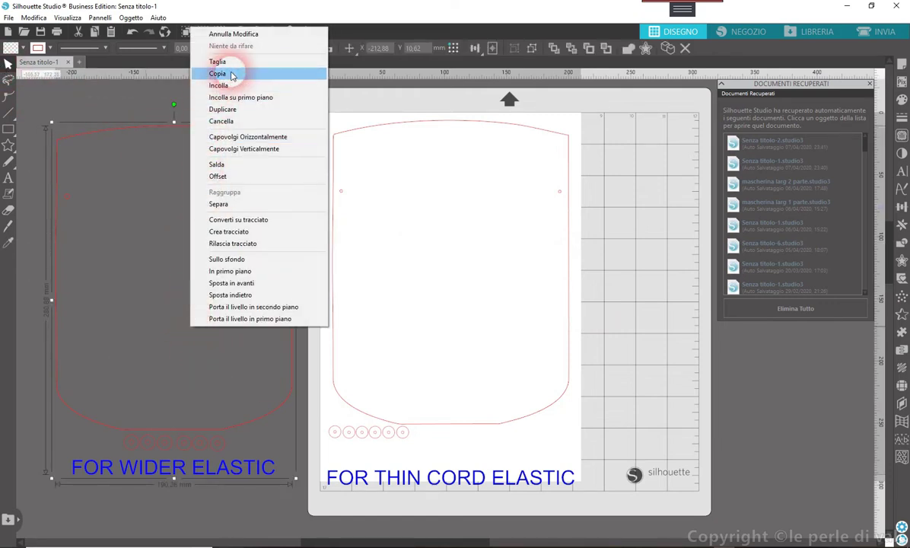
{"action": "left_click", "coordinate": [217, 74]}
{"action": "left_click", "coordinate": [8, 18]}
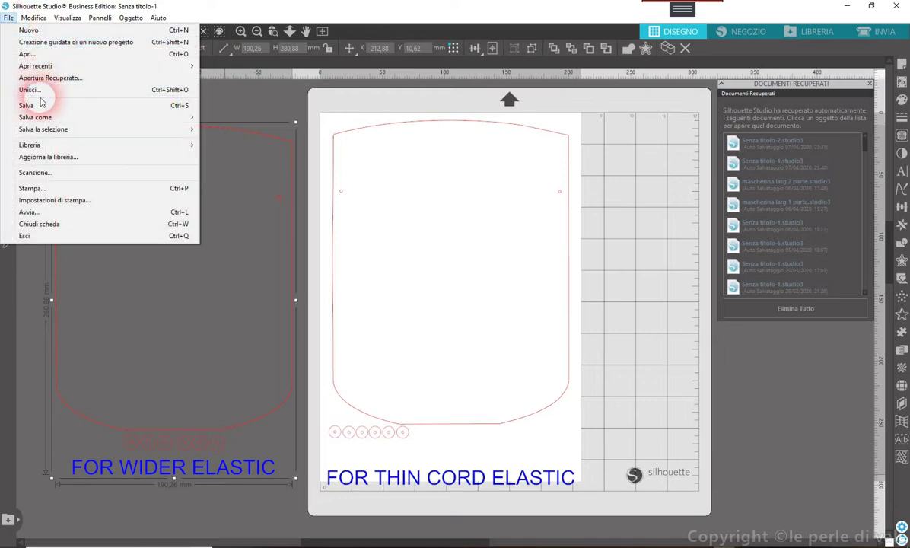
{"action": "left_click", "coordinate": [29, 30]}
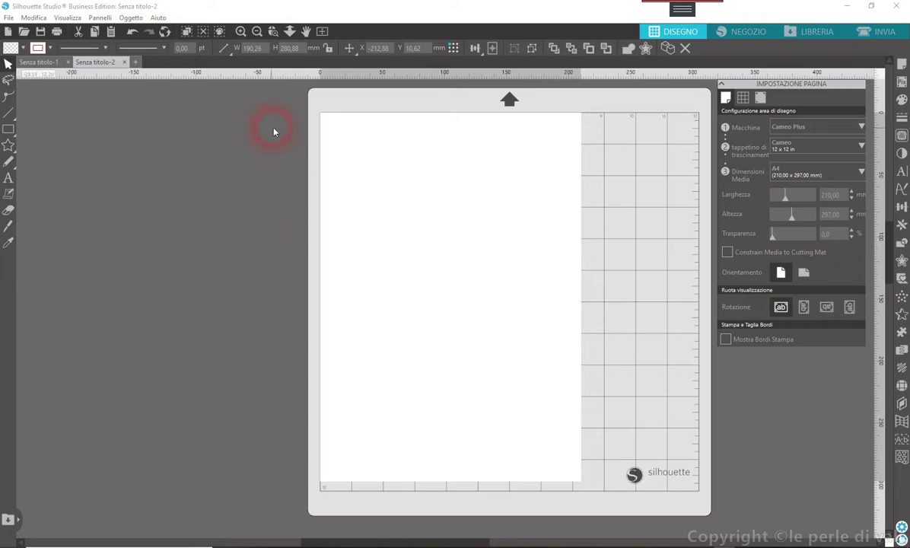
{"action": "right_click", "coordinate": [442, 261]}
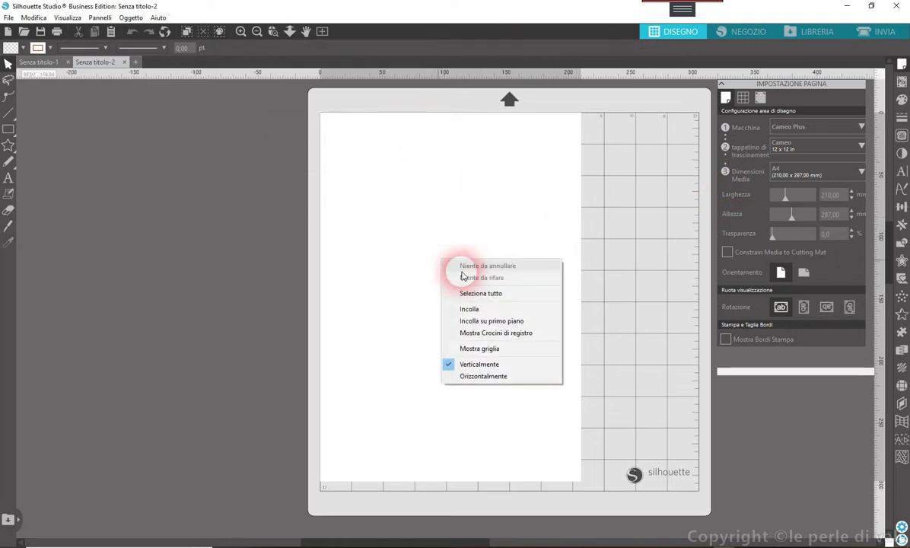
{"action": "left_click", "coordinate": [465, 308]}
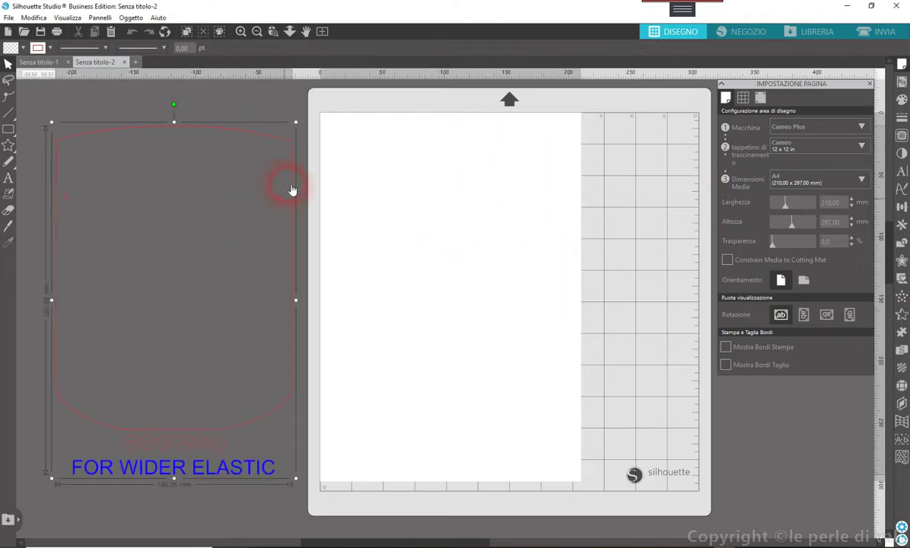
Step: Move the pasted face shield design from beside the mat onto the A4 page
{"action": "left_click", "coordinate": [292, 178]}
{"action": "left_click_drag", "start_coordinate": [289, 177], "coordinate": [561, 187]}
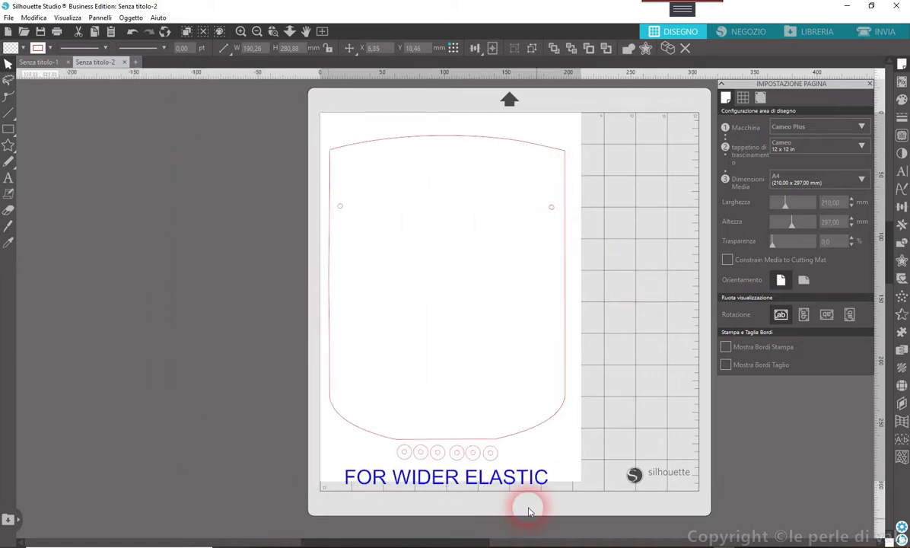
{"action": "left_click", "coordinate": [291, 98]}
Step: Ungroup the face shield design into separate objects and deselect it
{"action": "scroll", "coordinate": [437, 328], "scroll_direction": "down", "scroll_amount": 1}
{"action": "left_click", "coordinate": [436, 329]}
{"action": "right_click", "coordinate": [464, 327]}
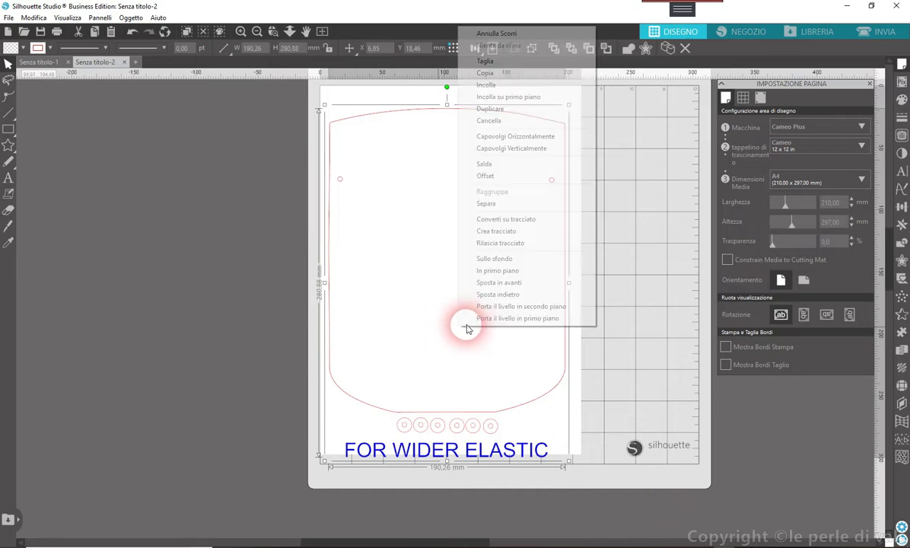
{"action": "left_click", "coordinate": [495, 203]}
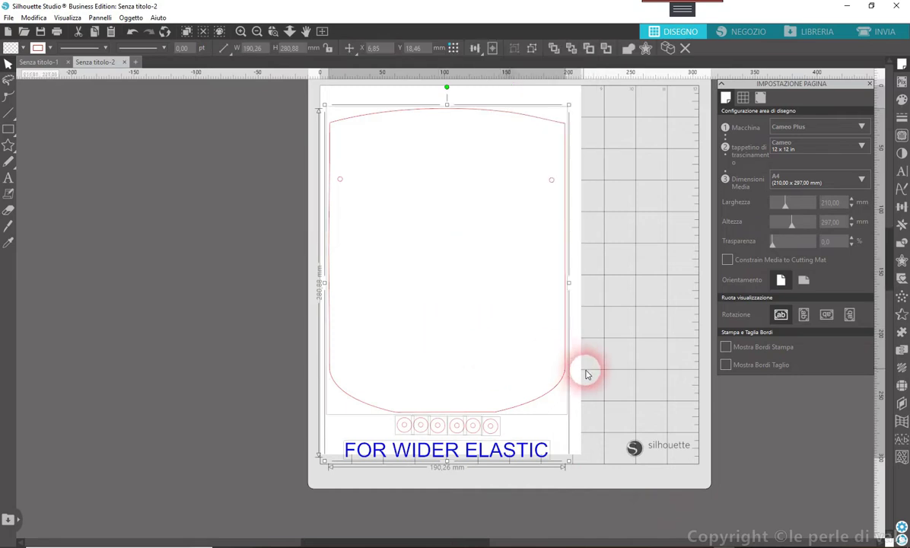
{"action": "left_click", "coordinate": [595, 381]}
Step: Move the FOR WIDER ELASTIC text off the page and delete it
{"action": "left_click_drag", "start_coordinate": [558, 466], "coordinate": [284, 437]}
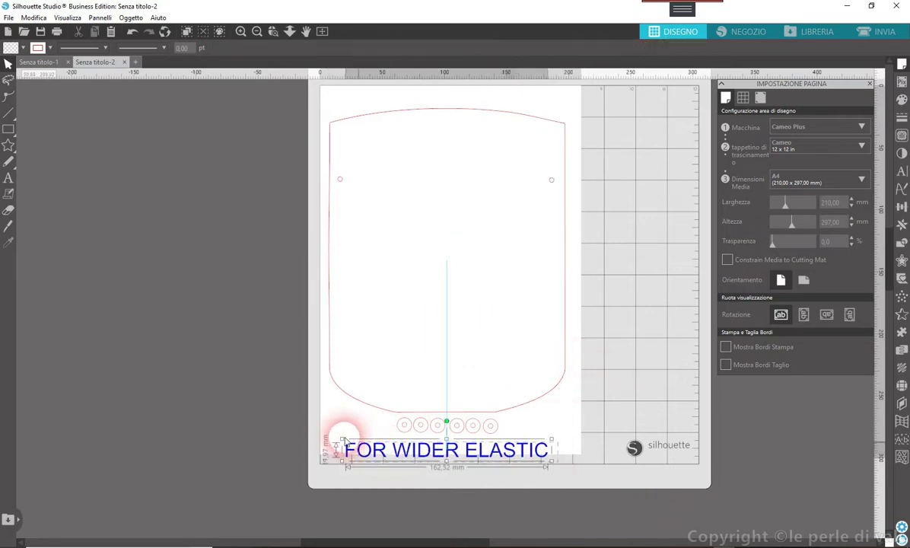
{"action": "left_click_drag", "start_coordinate": [378, 452], "coordinate": [60, 407]}
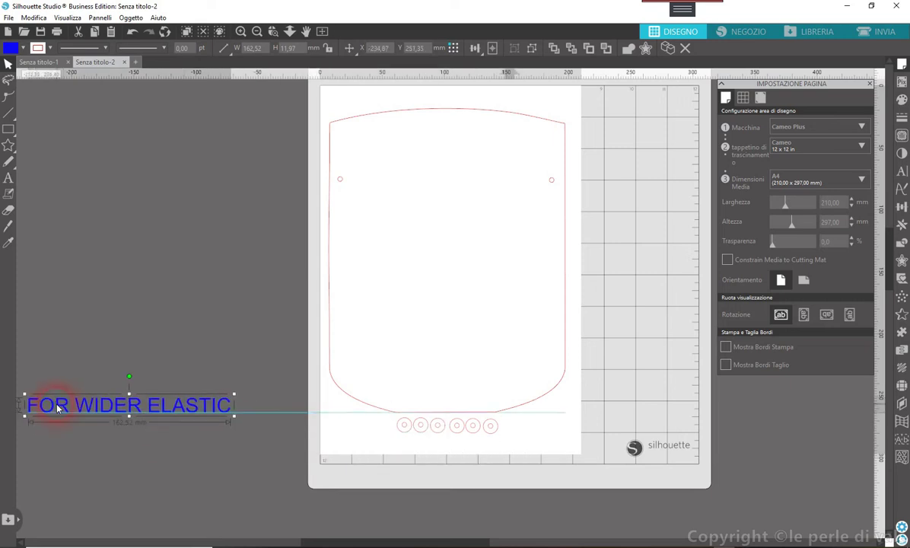
{"action": "right_click", "coordinate": [186, 383]}
{"action": "left_click", "coordinate": [208, 181]}
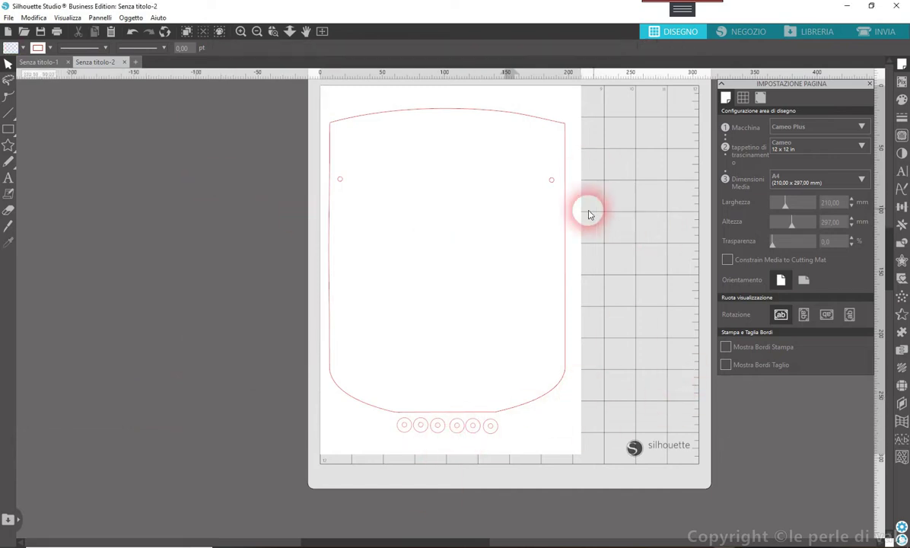
Step: Go to the send settings and set the cutting material of Strumento 1 to Fogli di acetato (sottile)
{"action": "left_click", "coordinate": [882, 31]}
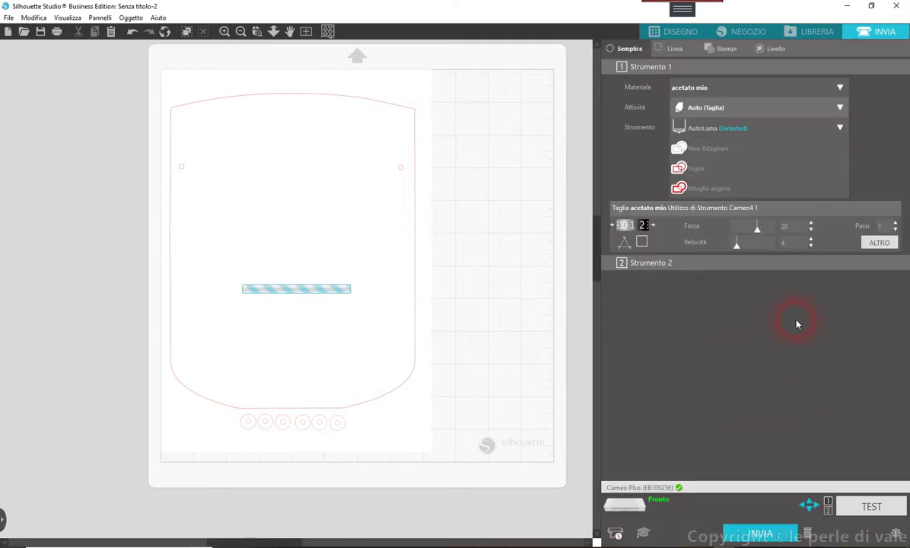
{"action": "left_click", "coordinate": [731, 91]}
{"action": "scroll", "coordinate": [726, 144], "scroll_direction": "down", "scroll_amount": 3}
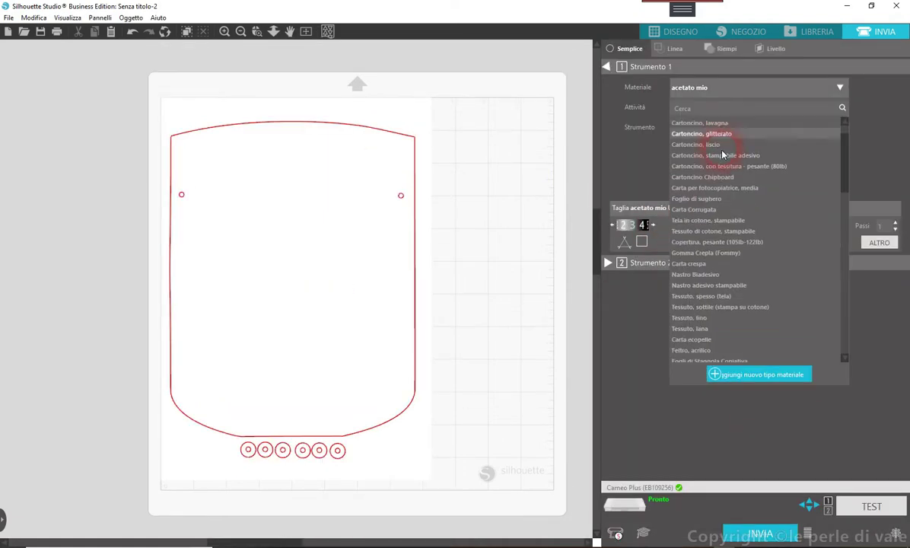
{"action": "scroll", "coordinate": [742, 220], "scroll_direction": "down", "scroll_amount": 1}
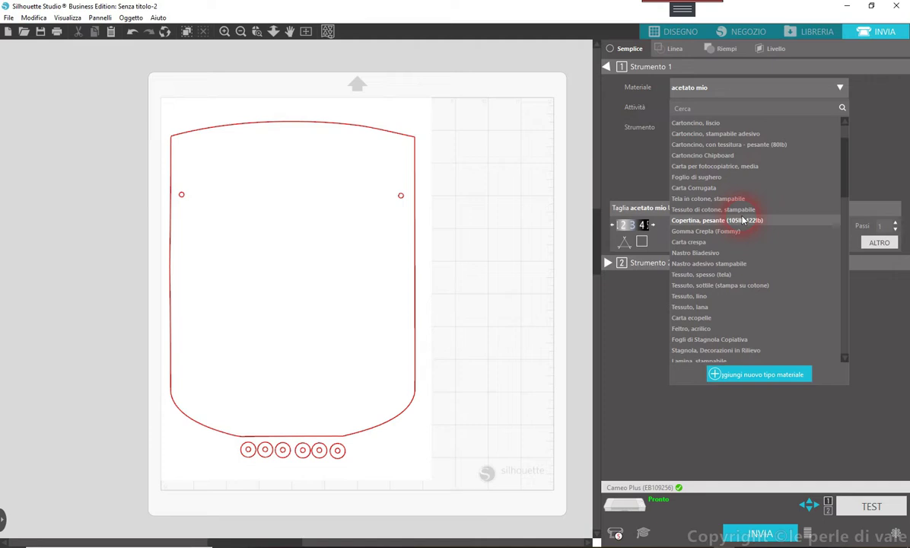
{"action": "scroll", "coordinate": [742, 220], "scroll_direction": "up", "scroll_amount": 3}
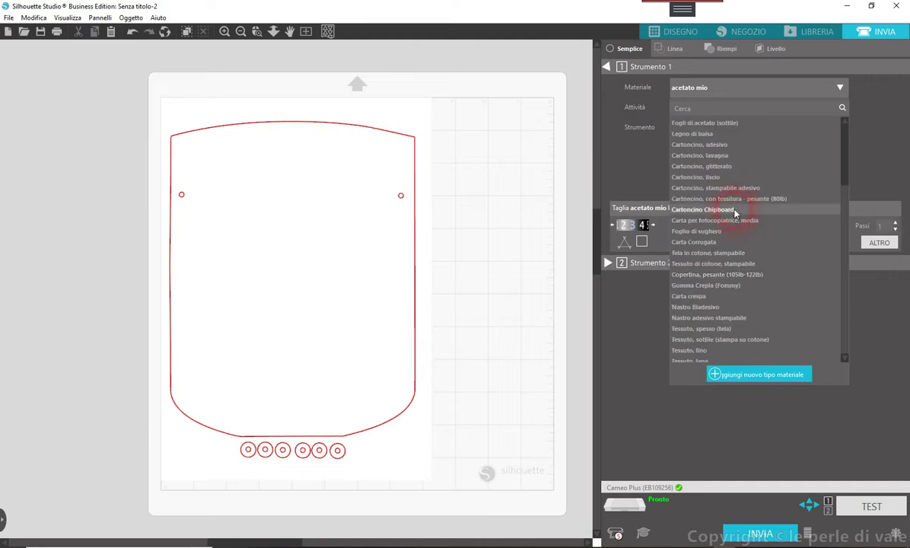
{"action": "left_click", "coordinate": [700, 124]}
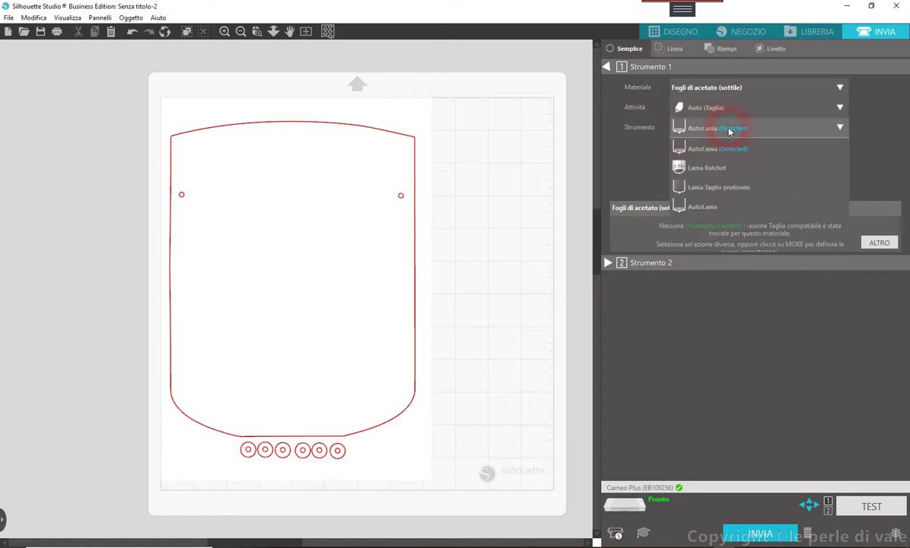
Step: Try to send the cut job with the Auto (Taglia) action and the detected AutoLama, and dismiss the message
{"action": "left_click", "coordinate": [698, 128]}
{"action": "left_click", "coordinate": [695, 111]}
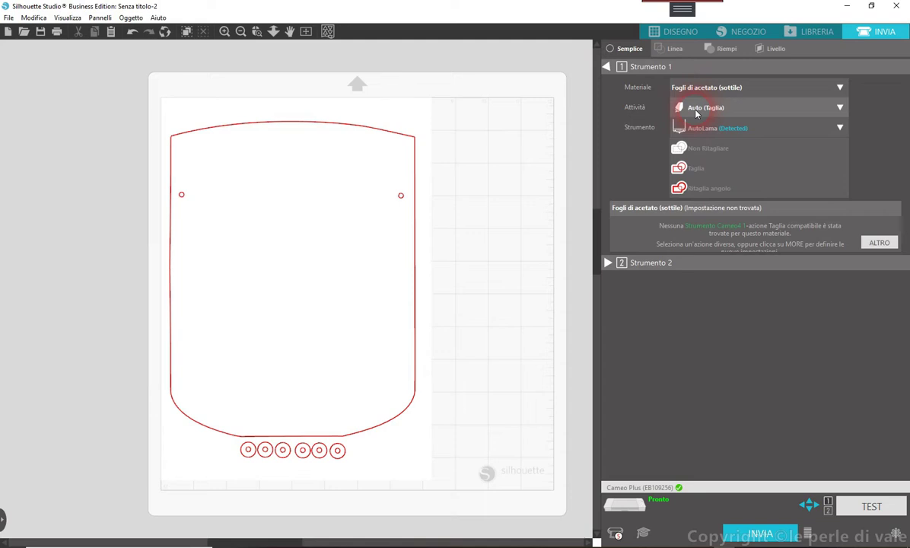
{"action": "left_click", "coordinate": [662, 115]}
{"action": "left_click", "coordinate": [757, 534]}
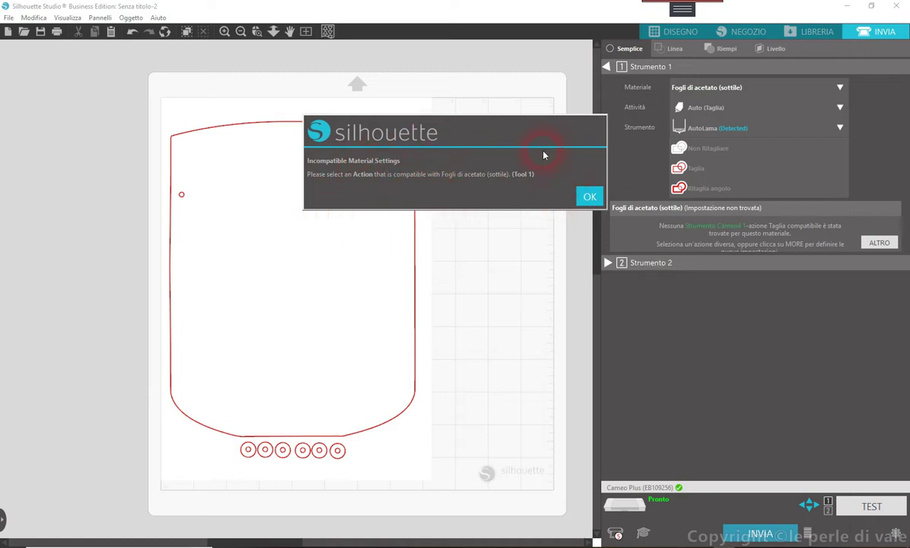
{"action": "left_click", "coordinate": [587, 199]}
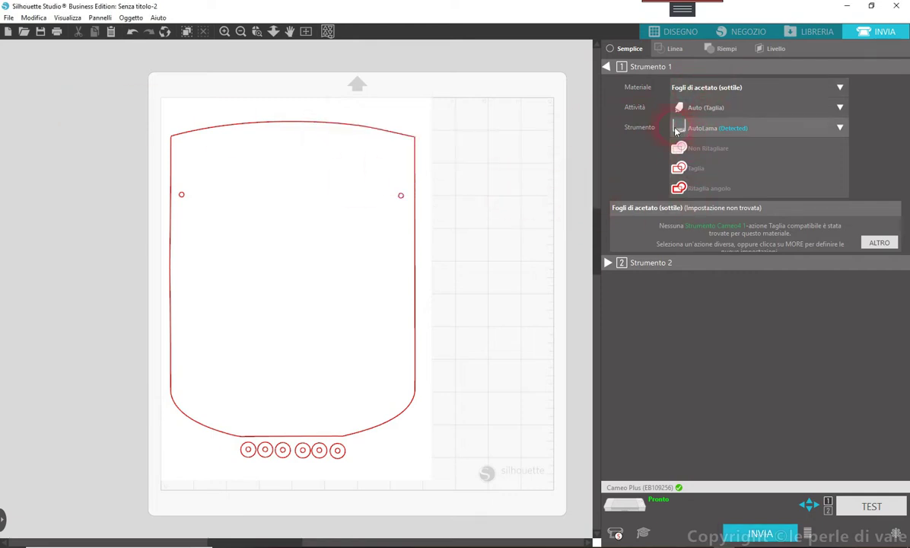
Step: Change the cutting material of Strumento 1 to Cartoncino, adesivo
{"action": "left_click", "coordinate": [689, 90]}
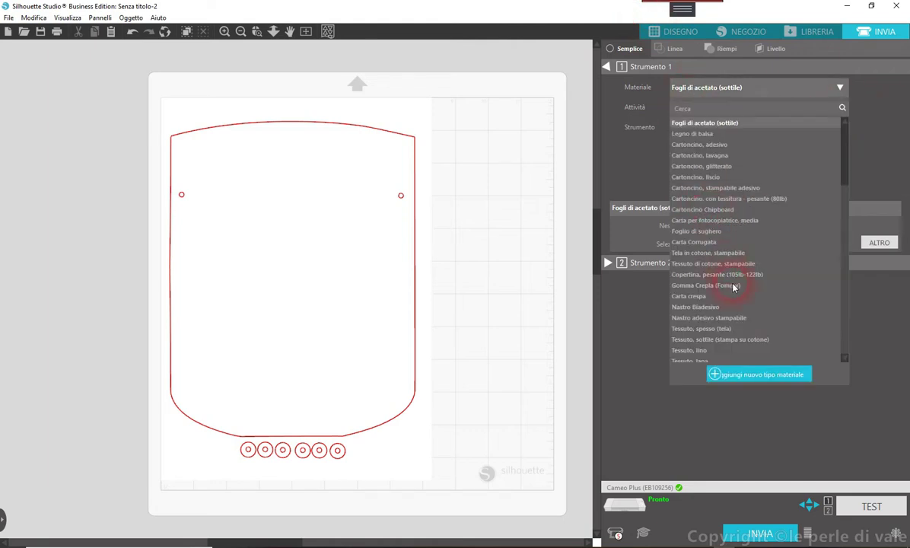
{"action": "left_click", "coordinate": [524, 116]}
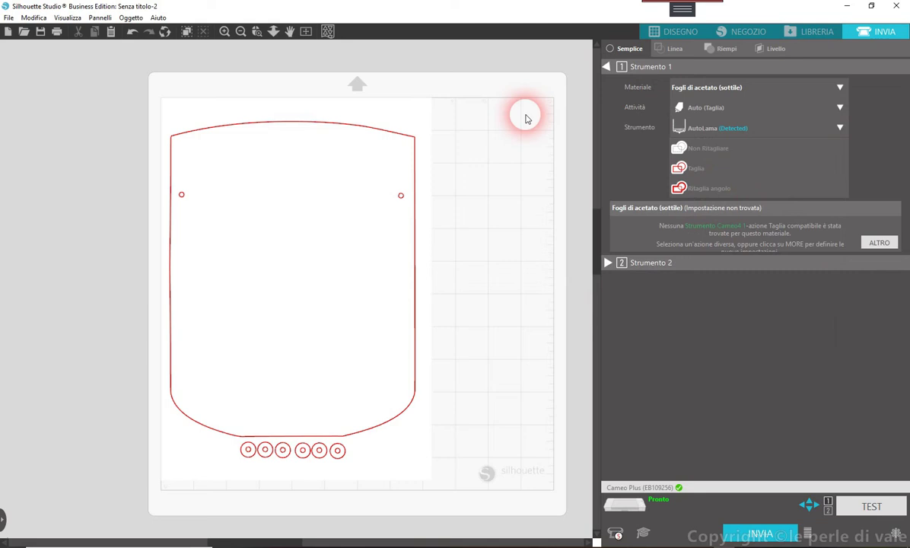
{"action": "left_click", "coordinate": [719, 89]}
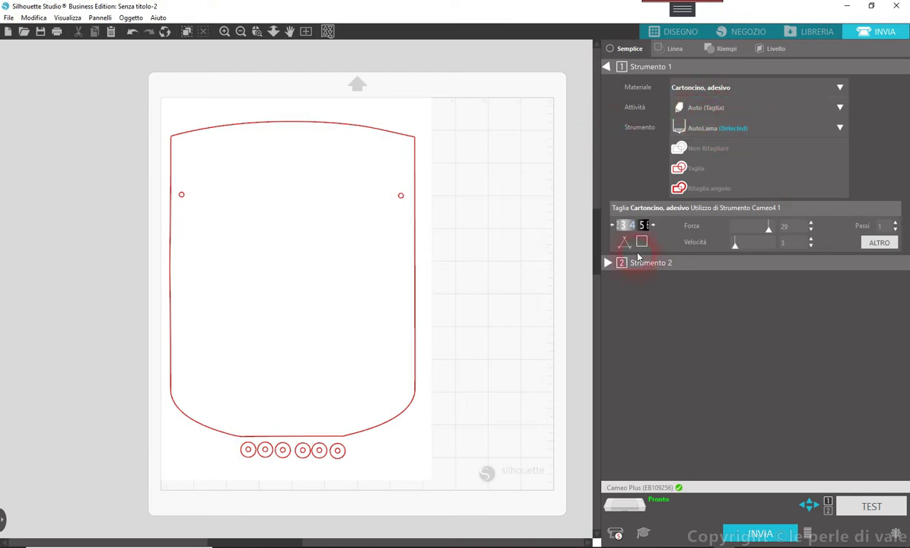
Step: In the advanced material settings for Cartoncino, adesivo, set the cutting force to 32, the speed to 5 and the blade depth to 9
{"action": "left_click", "coordinate": [877, 242]}
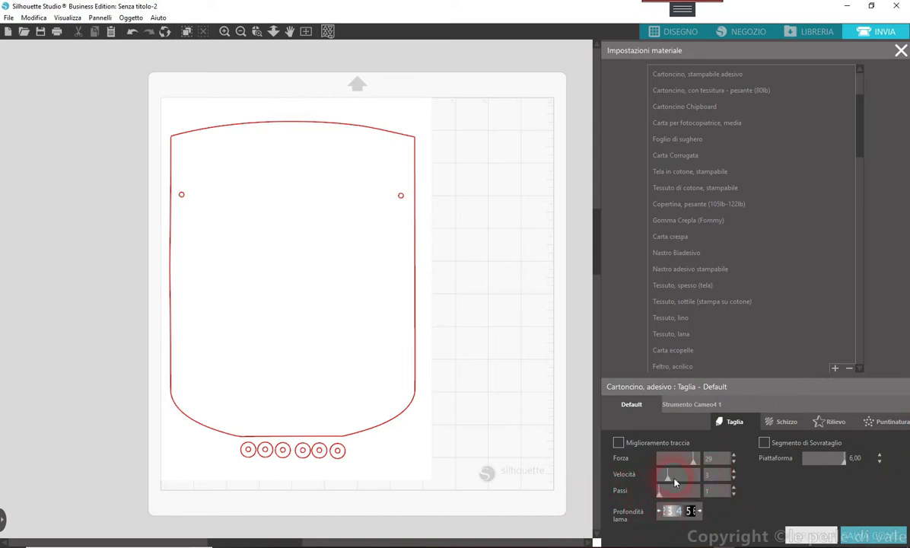
{"action": "left_click", "coordinate": [734, 471]}
{"action": "left_click", "coordinate": [734, 471]}
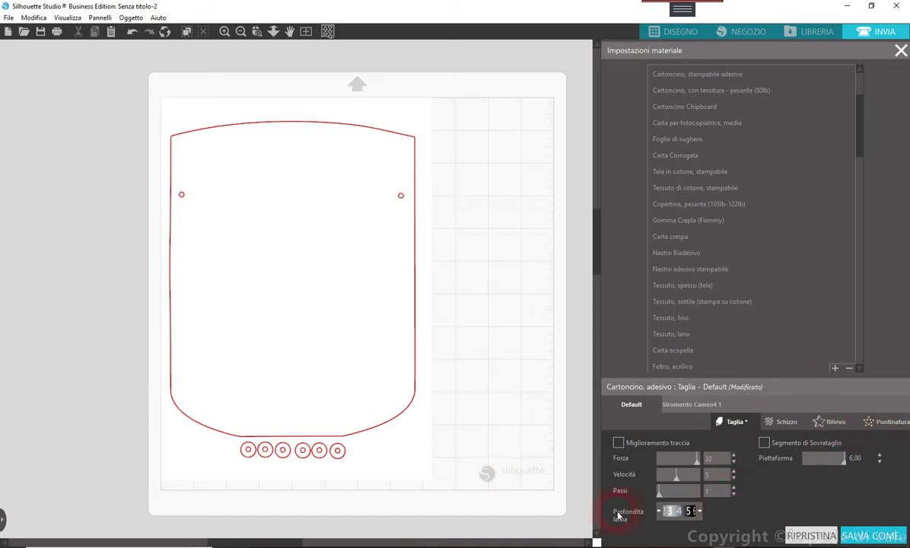
{"action": "left_click", "coordinate": [698, 511]}
{"action": "left_click", "coordinate": [699, 511]}
{"action": "left_click", "coordinate": [698, 511]}
{"action": "left_click", "coordinate": [698, 511]}
{"action": "left_click", "coordinate": [699, 511]}
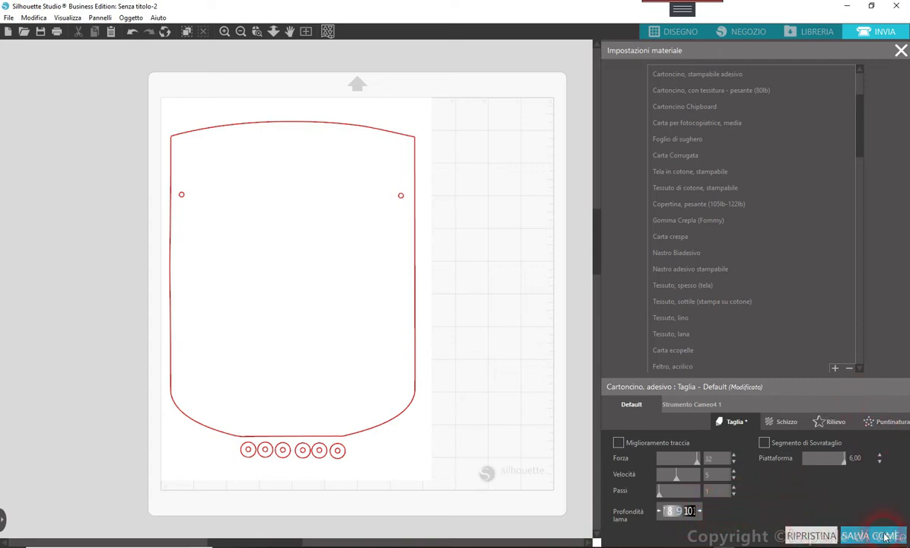
Step: Save the modified settings as a new material named "acetato mio 2" and close the material settings
{"action": "left_click", "coordinate": [880, 535]}
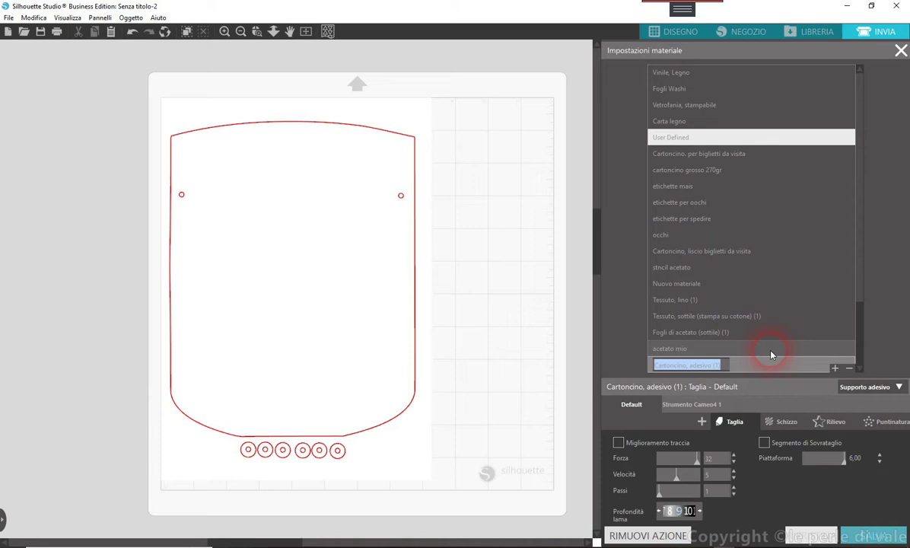
{"action": "type", "text": "aceta"}
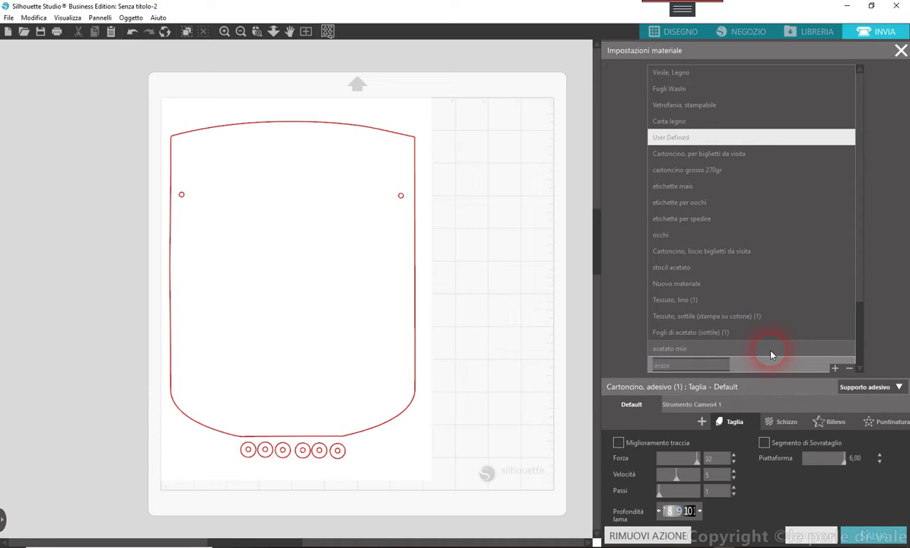
{"action": "type", "text": "to mio 2"}
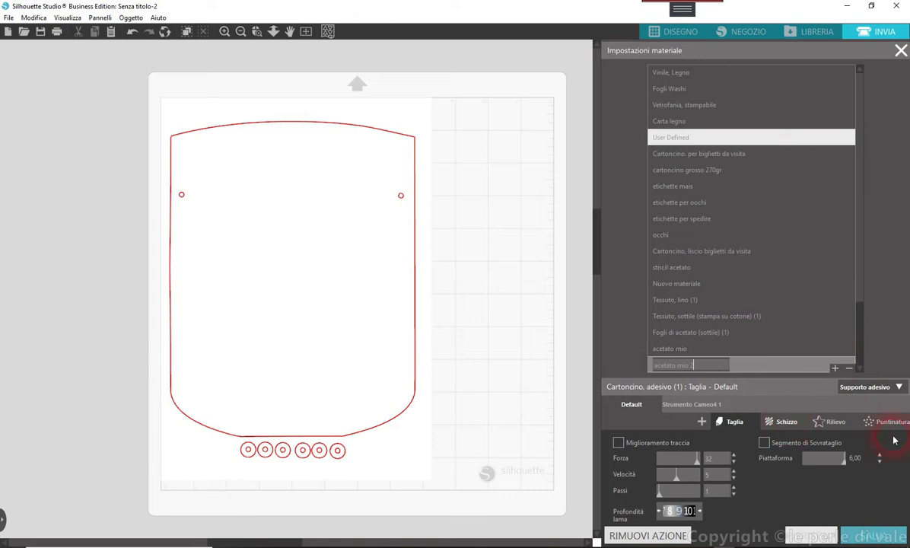
{"action": "key", "text": "Return"}
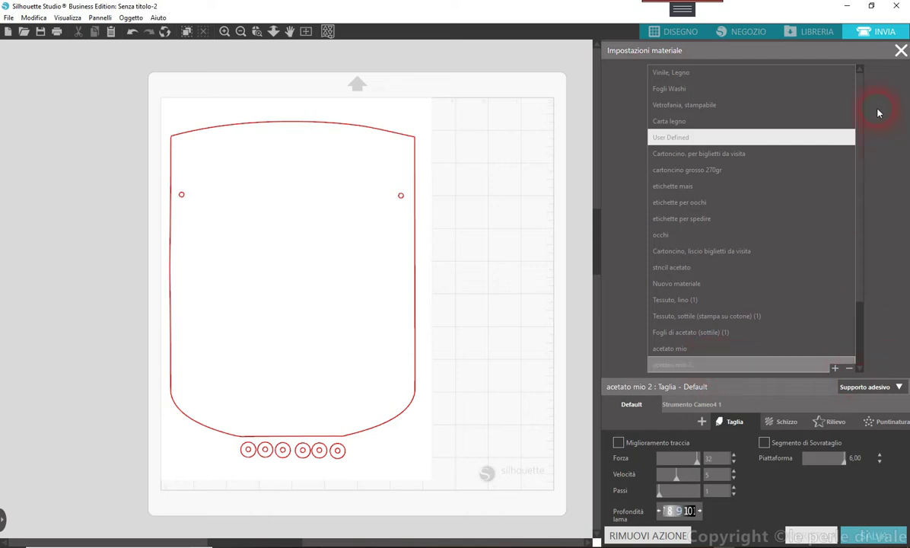
{"action": "left_click", "coordinate": [900, 52]}
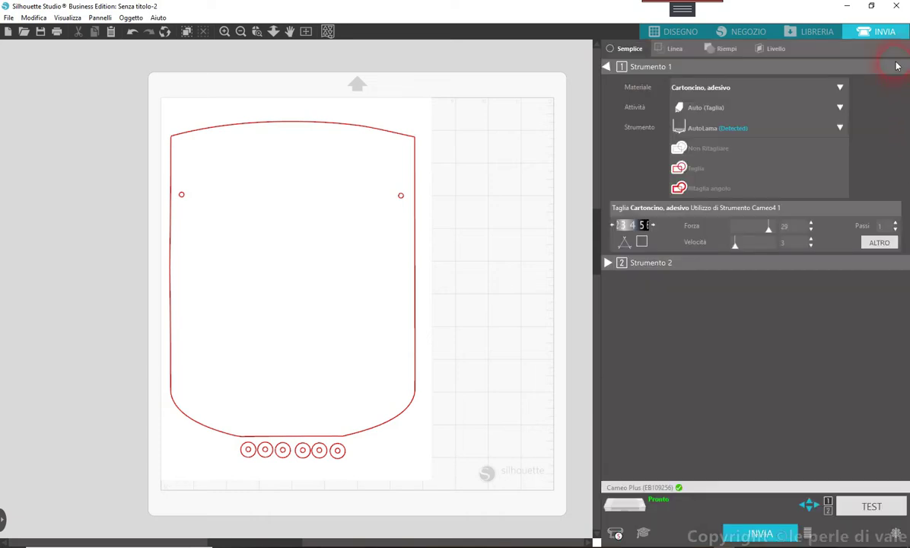
Step: Change the cutting material of Strumento 1 to the user-defined "acetato mio 2"
{"action": "left_click", "coordinate": [839, 89]}
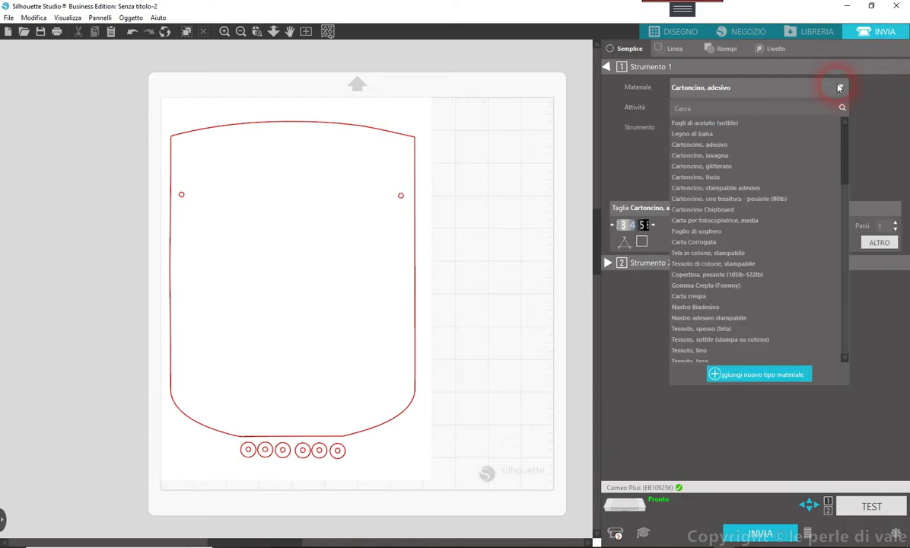
{"action": "left_click", "coordinate": [873, 371]}
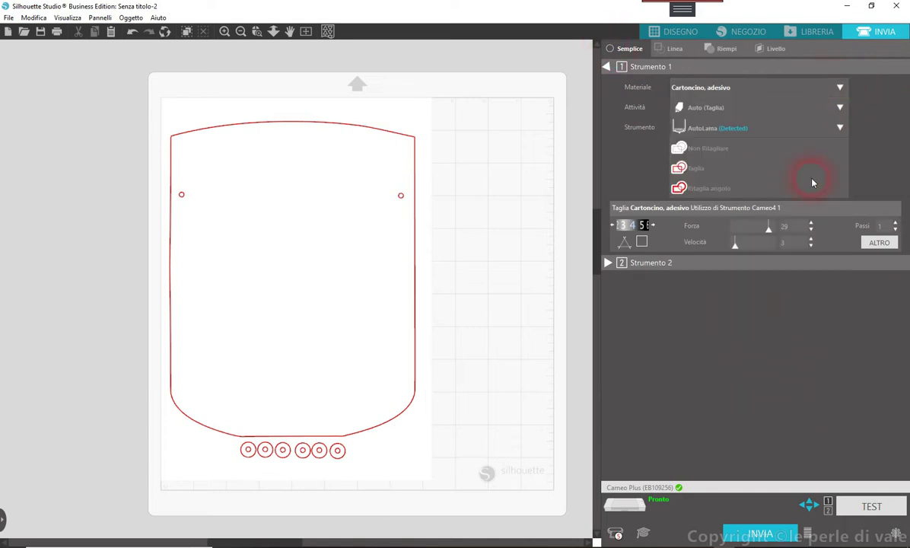
{"action": "left_click", "coordinate": [839, 88]}
{"action": "left_click_drag", "start_coordinate": [841, 159], "coordinate": [843, 356]}
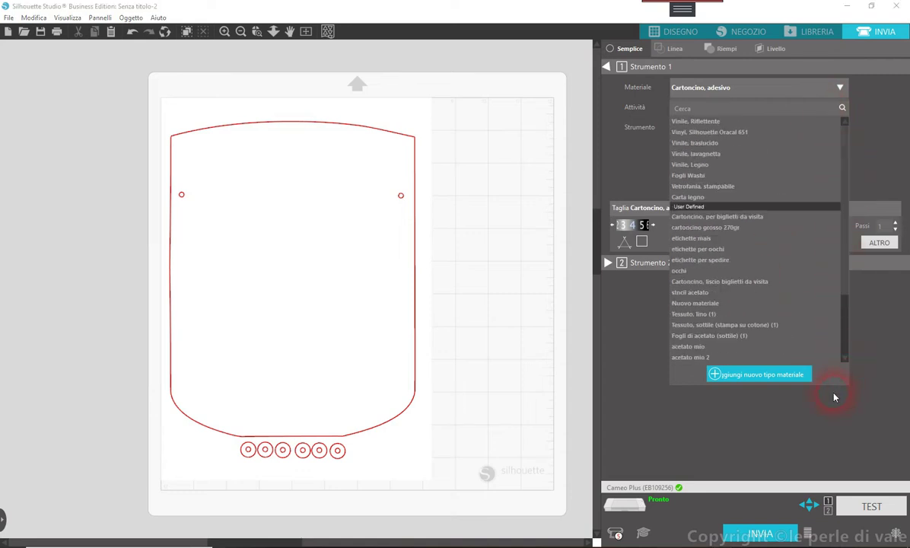
{"action": "left_click", "coordinate": [687, 361]}
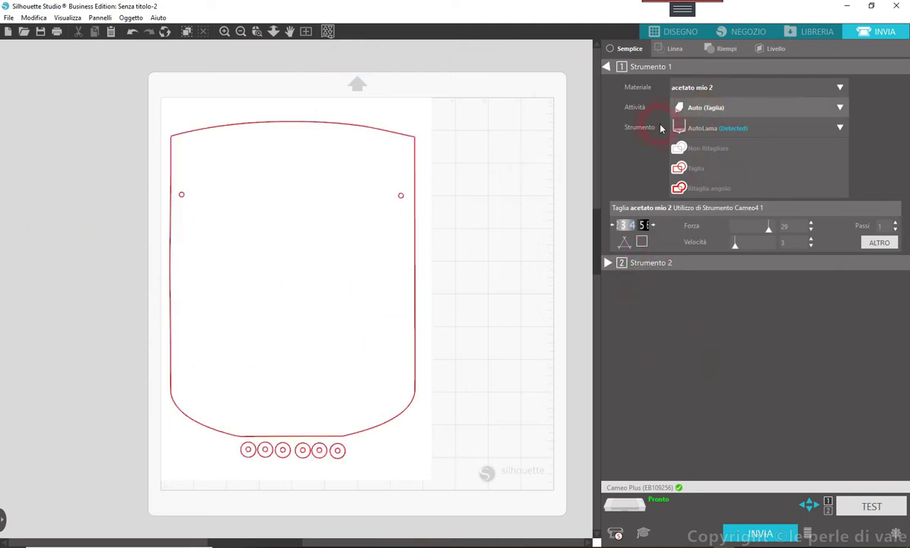
Step: Select all the face shield template shapes, try the Ritaglia angolo cut style on them, and switch them back to Taglia
{"action": "left_click_drag", "start_coordinate": [180, 108], "coordinate": [491, 456]}
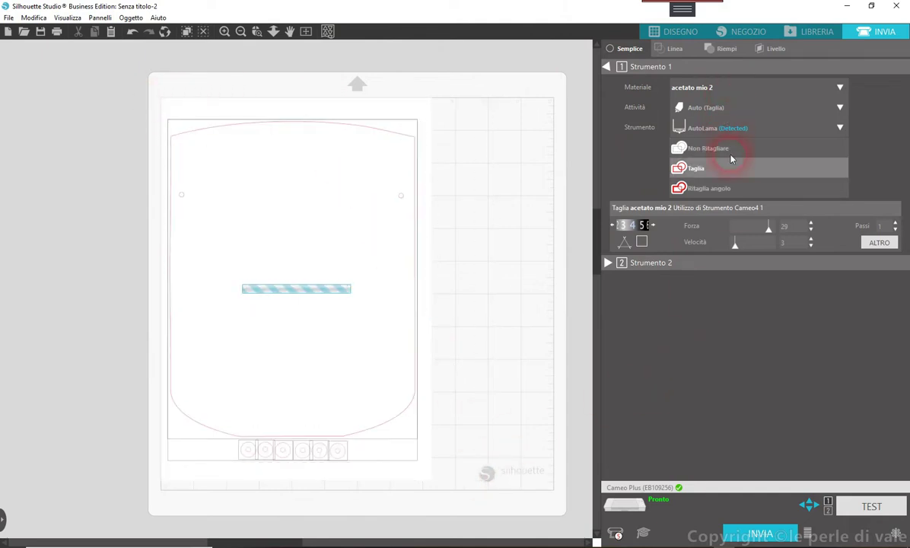
{"action": "left_click", "coordinate": [715, 190]}
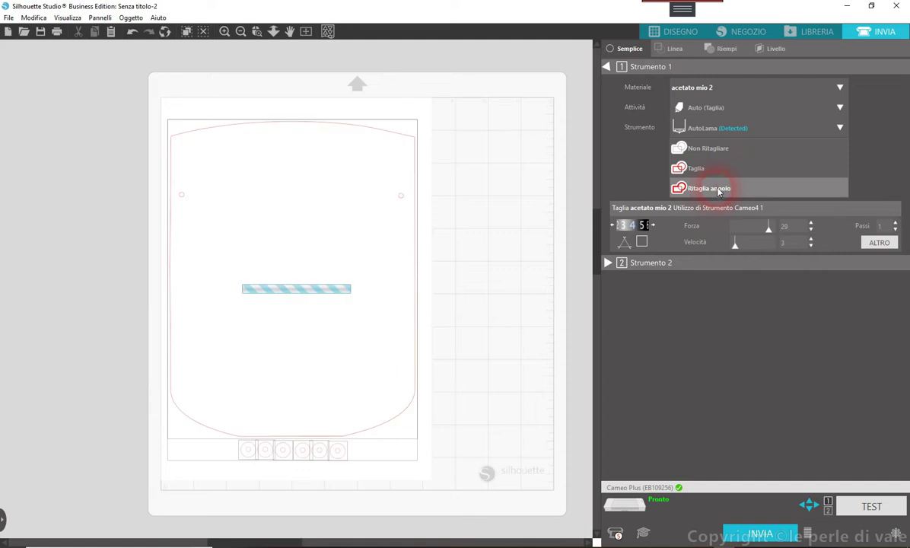
{"action": "left_click", "coordinate": [693, 169]}
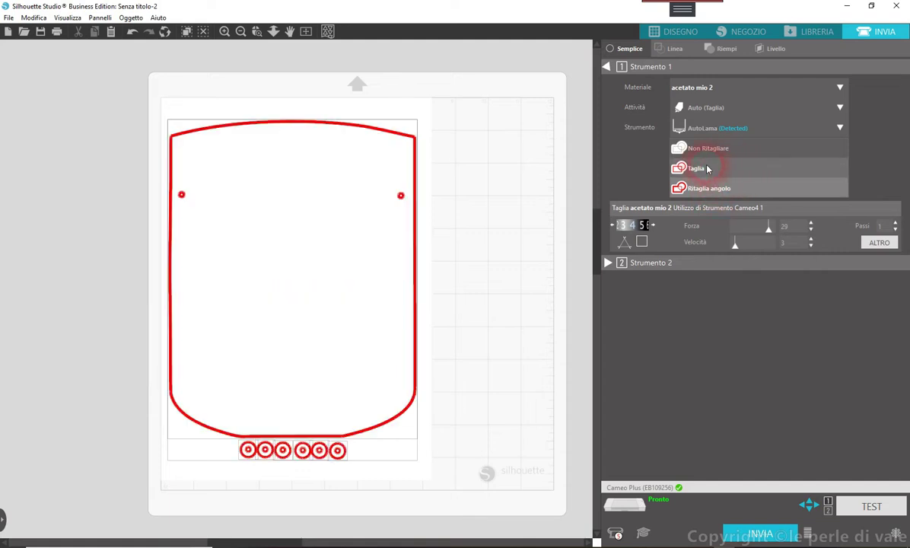
{"action": "left_click", "coordinate": [684, 169]}
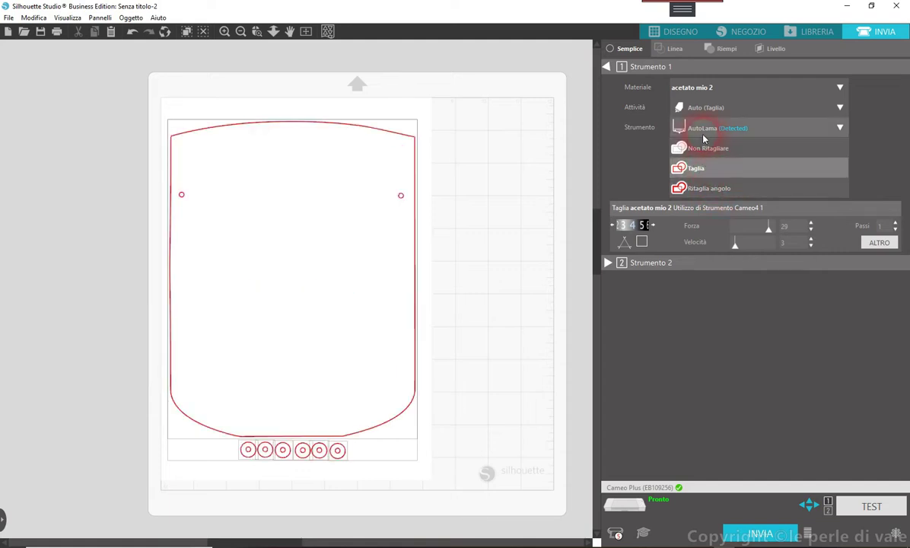